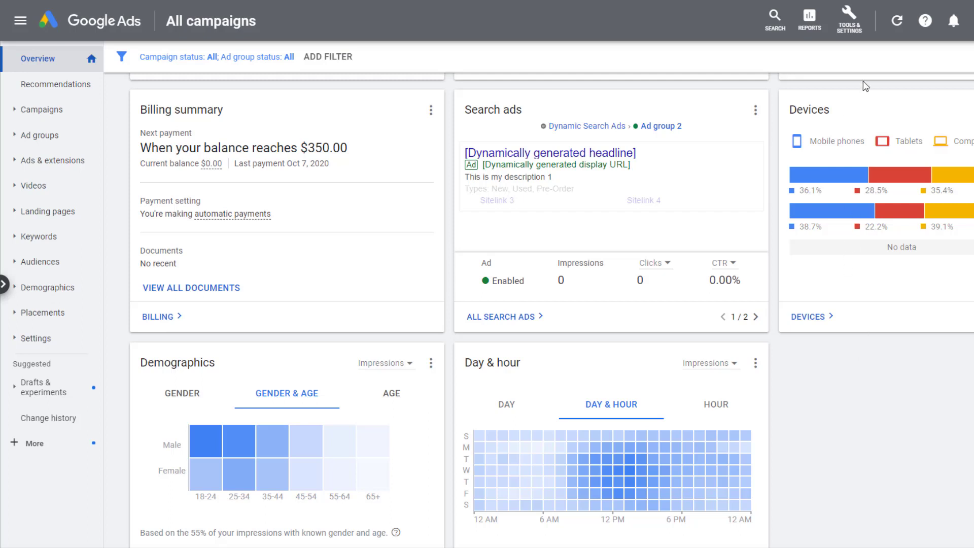
# Step: Open Shared Library > Bid strategies and start a new portfolio bid strategy
pyautogui.click(847, 28)
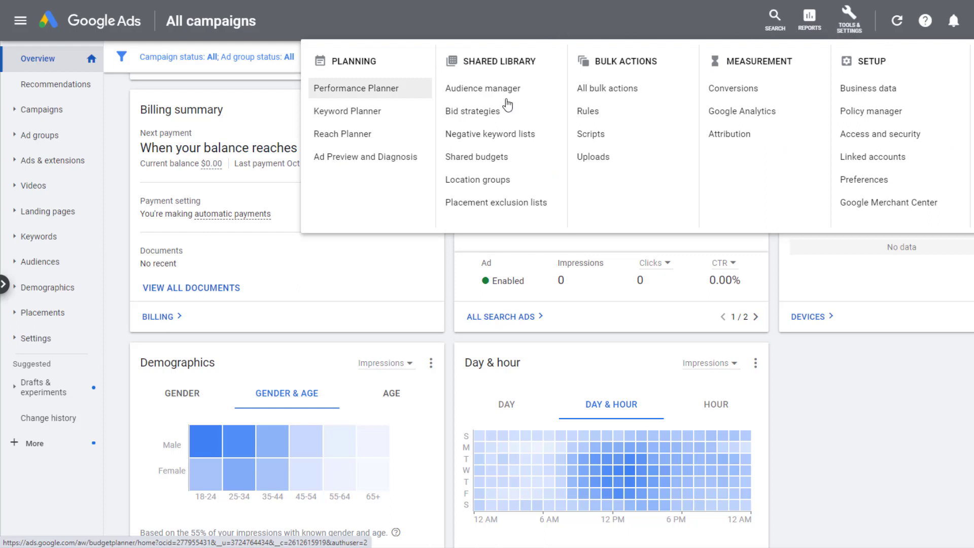
pyautogui.click(506, 120)
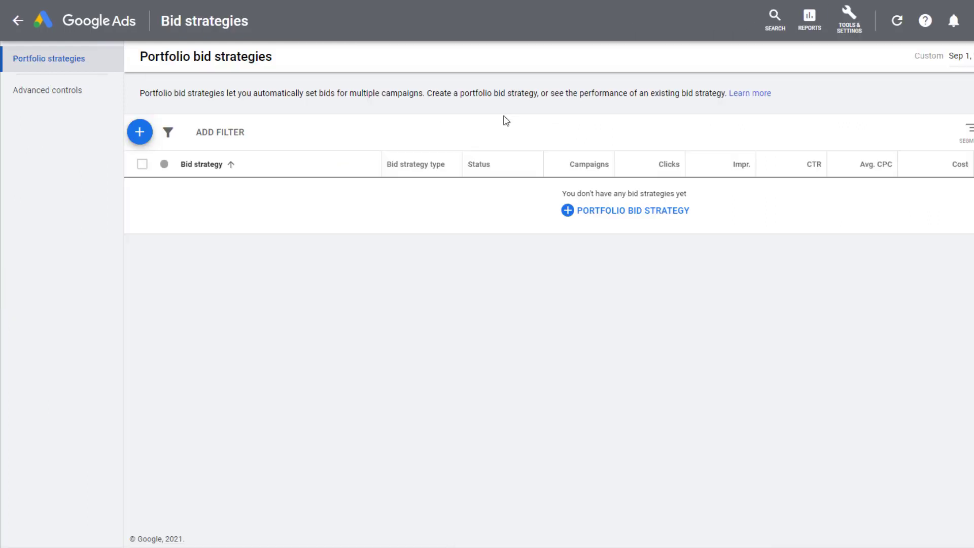
pyautogui.click(641, 222)
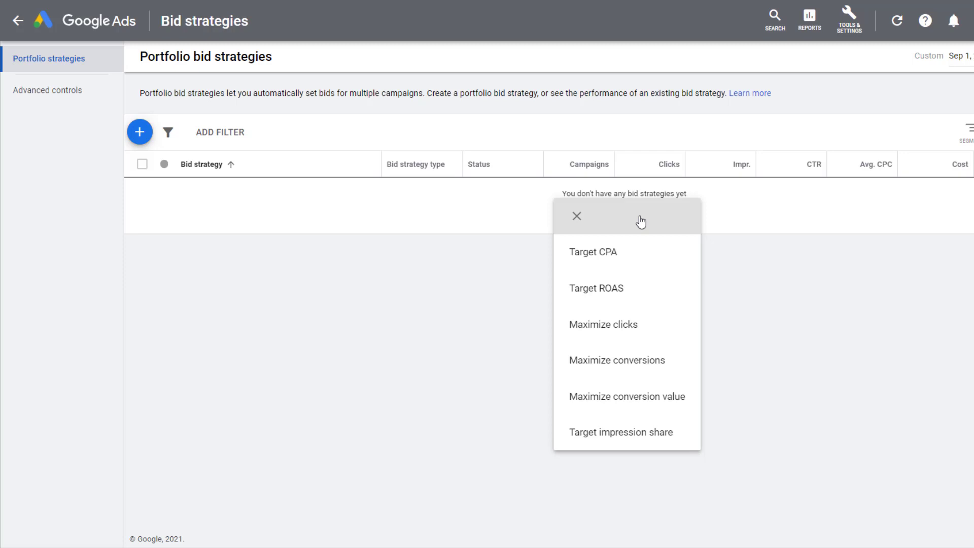
# Step: Go to Advanced controls and show the empty Seasonality adjustments tab
pyautogui.click(86, 99)
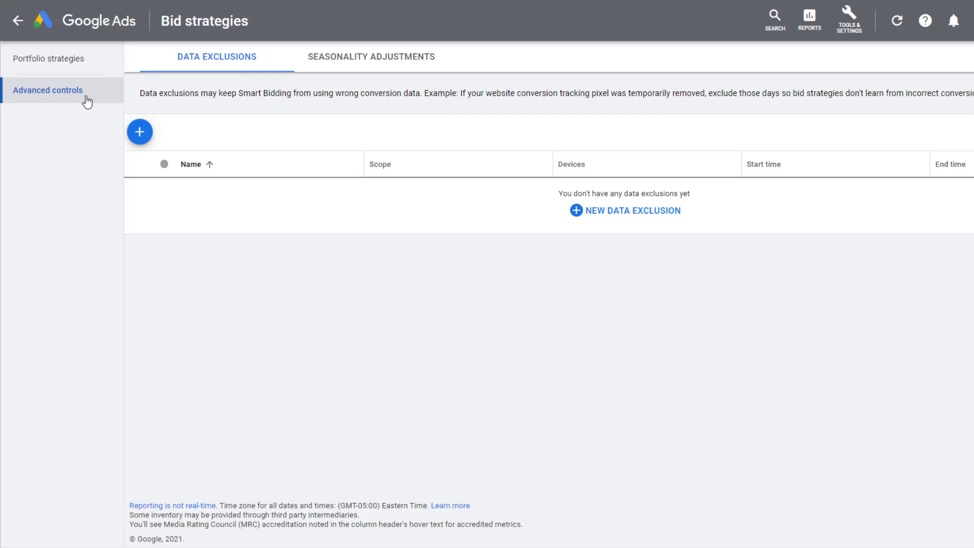
pyautogui.click(345, 66)
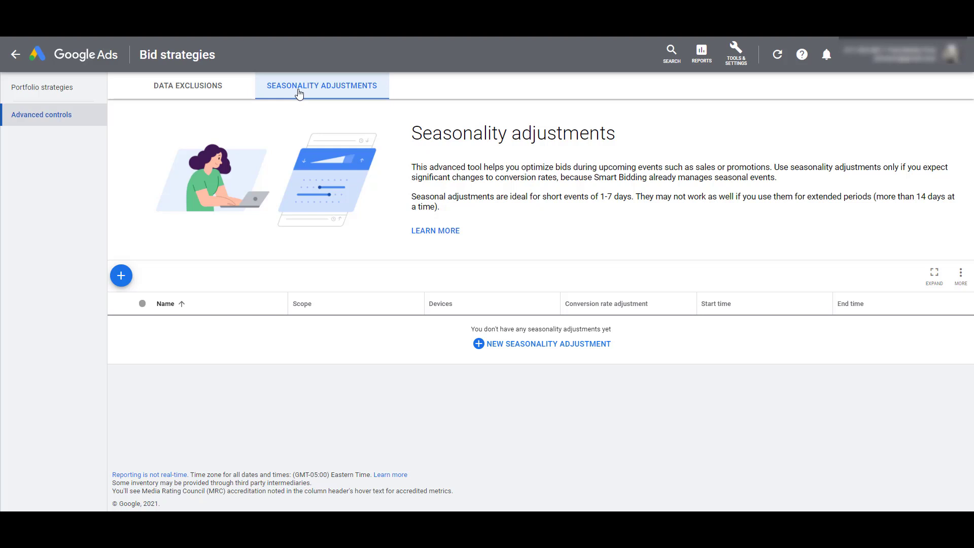
# Step: Create a new seasonality adjustment and name it 'Black Friday - Cyber Monday 2021'
pyautogui.click(479, 344)
pyautogui.click(396, 165)
pyautogui.write('Black Friday - Cyber Monday 2021')
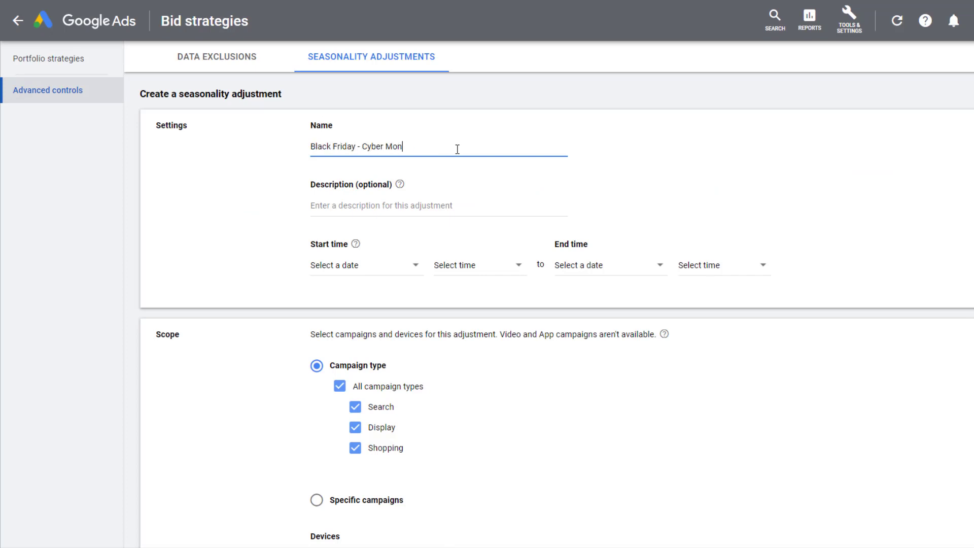
pyautogui.click(616, 184)
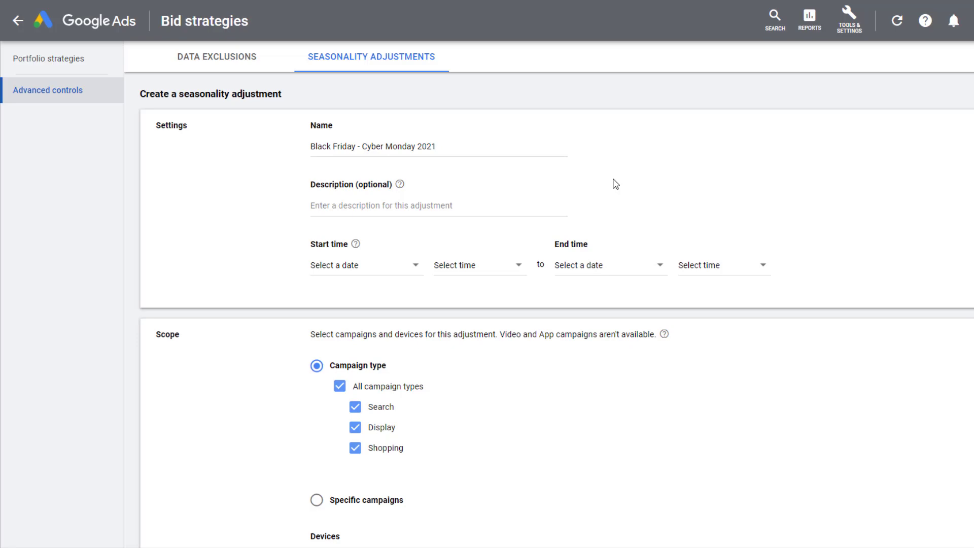
# Step: Schedule the adjustment from Nov 26, 2021 12:00 AM to Nov 29, 2021 10:00 PM
pyautogui.click(397, 272)
pyautogui.scroll(-2, 416, 360)
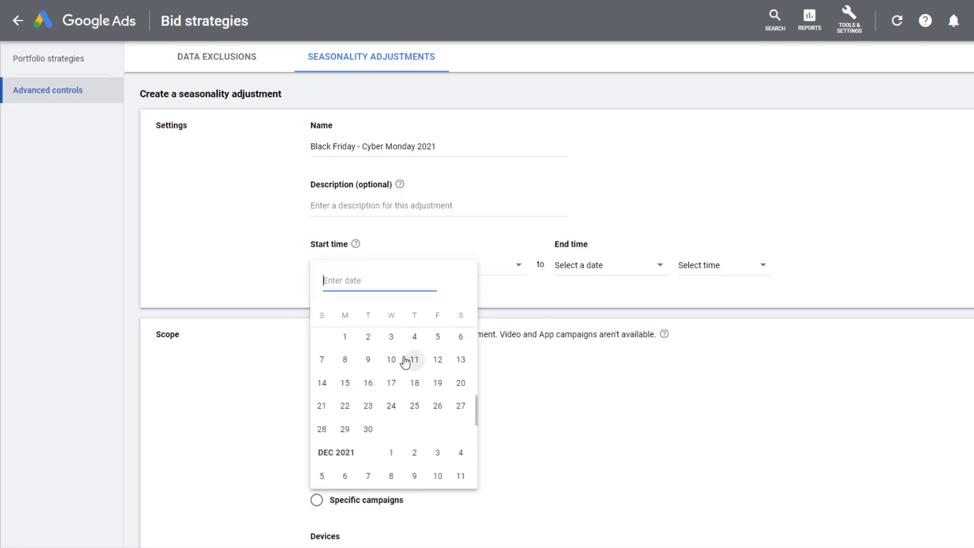
pyautogui.click(437, 410)
pyautogui.click(611, 269)
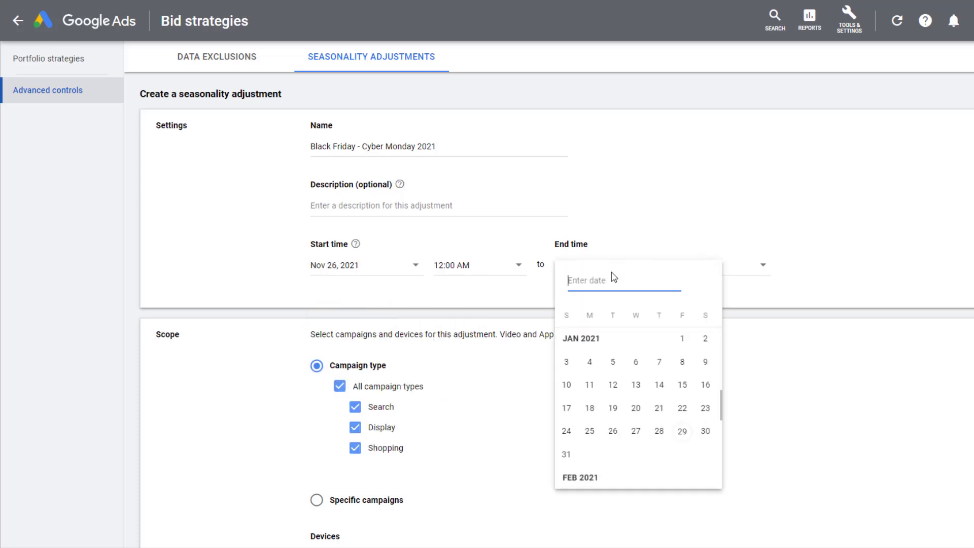
pyautogui.scroll(-5, 642, 348)
pyautogui.scroll(-6, 634, 350)
pyautogui.click(587, 429)
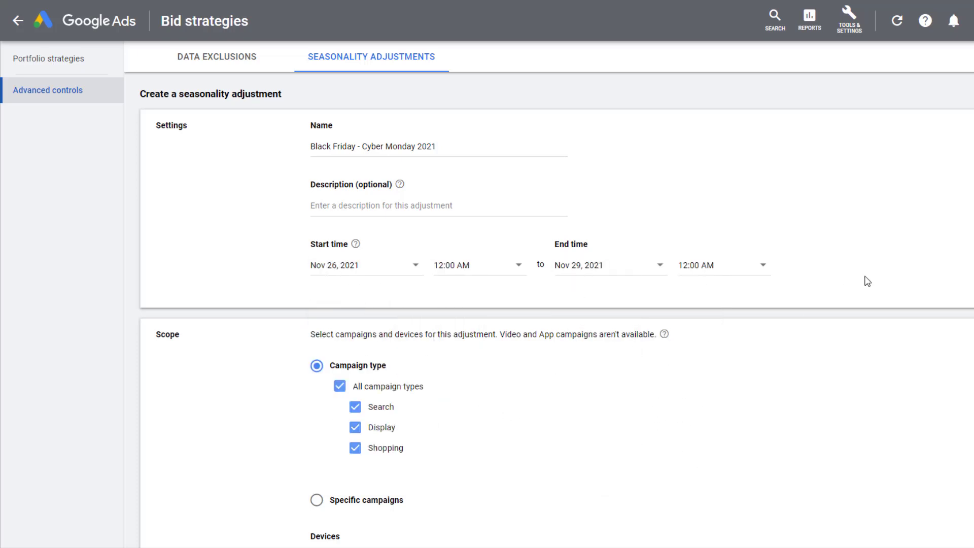
pyautogui.click(750, 276)
pyautogui.scroll(-5, 731, 406)
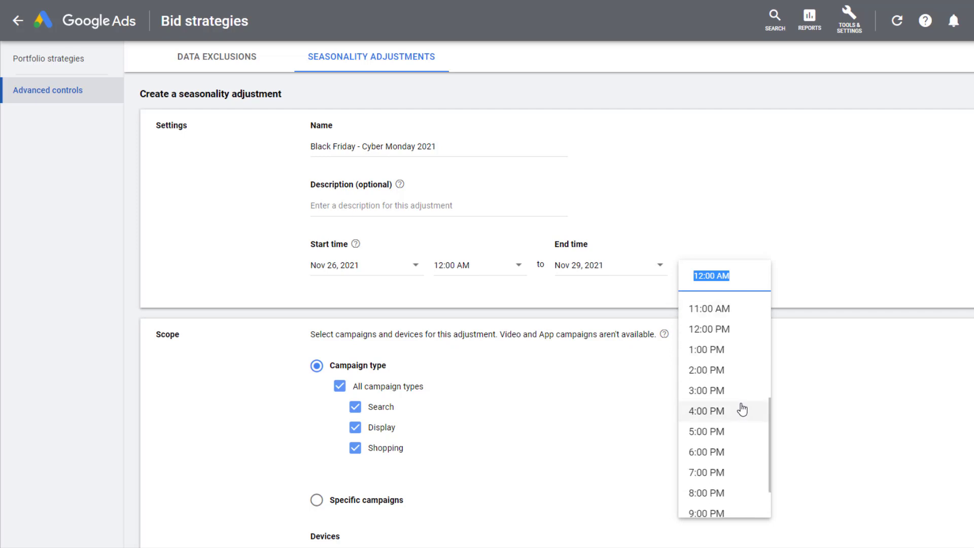
pyautogui.scroll(-2, 731, 415)
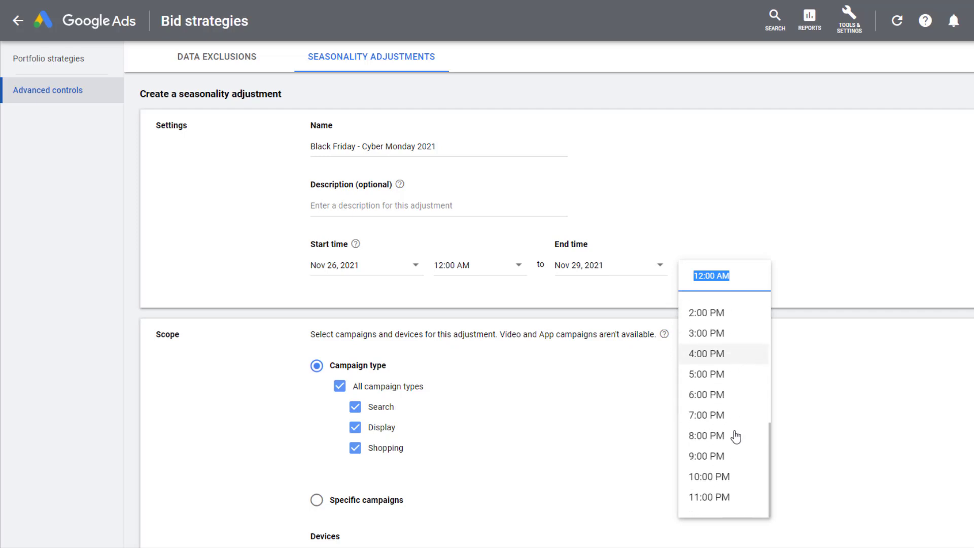
pyautogui.click(740, 480)
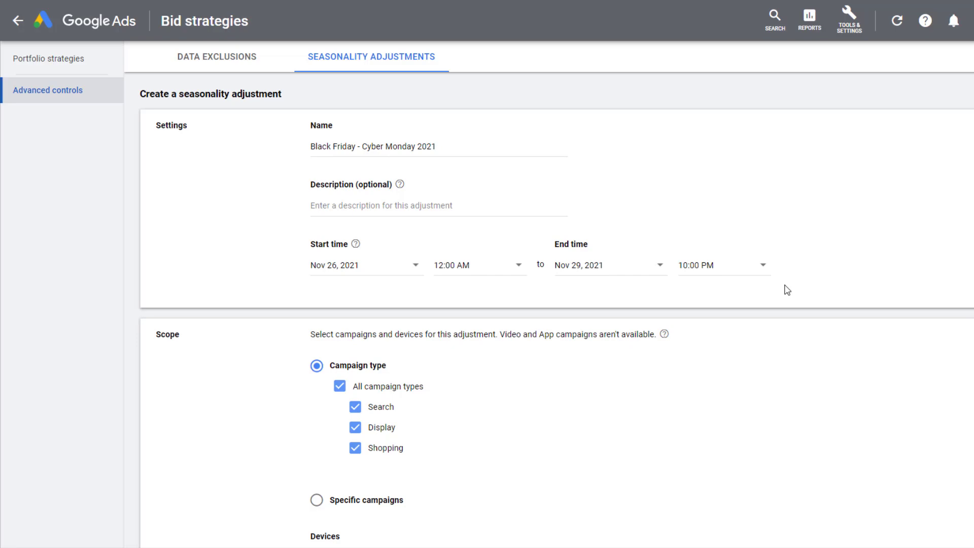
# Step: Limit campaign types to Search and Shopping, then switch the scope to Specific campaigns
pyautogui.scroll(-4, 787, 290)
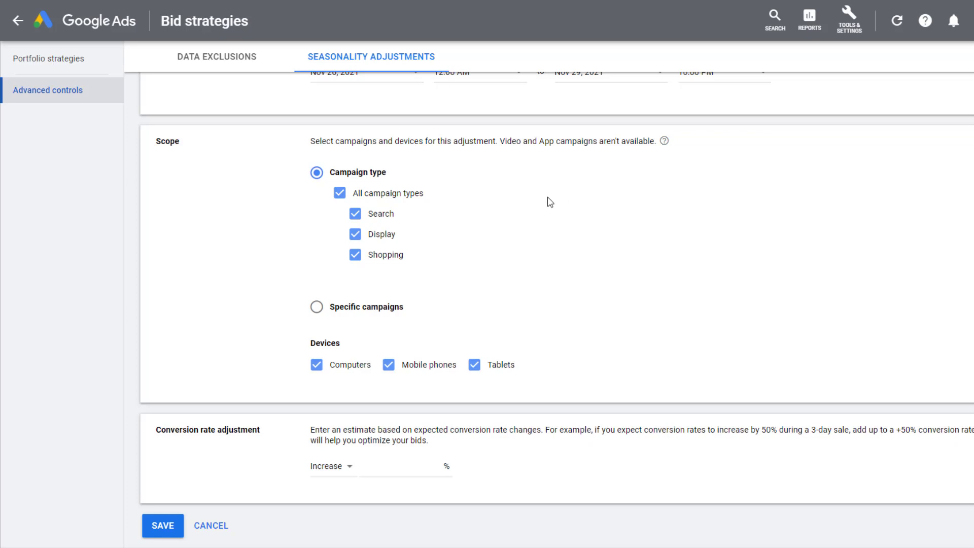
pyautogui.click(339, 193)
pyautogui.click(355, 214)
pyautogui.click(355, 254)
pyautogui.click(363, 308)
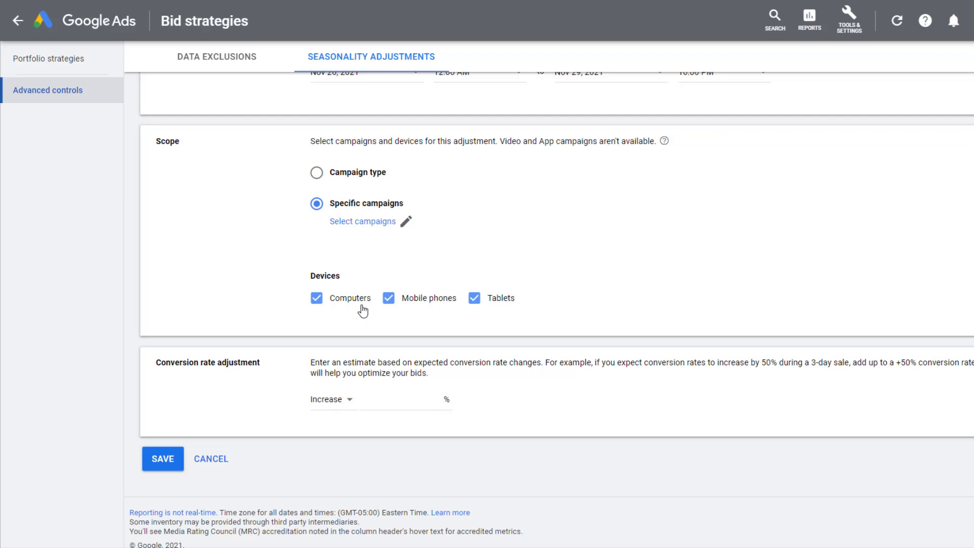
# Step: Tick CRM, Dynamic Search Ads and Search Placeholder, cancel, and revert scope to Campaign type
pyautogui.click(372, 223)
pyautogui.click(257, 234)
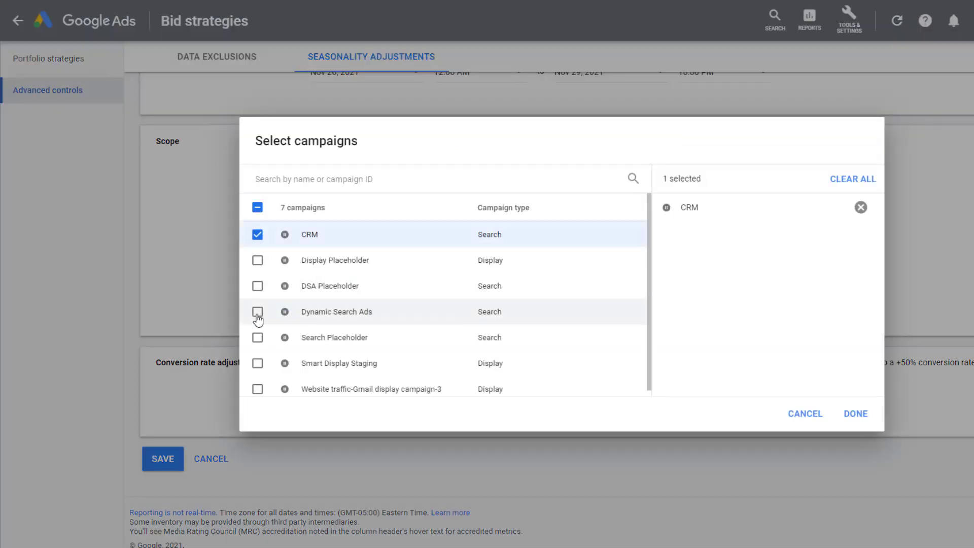
pyautogui.click(257, 334)
pyautogui.click(257, 311)
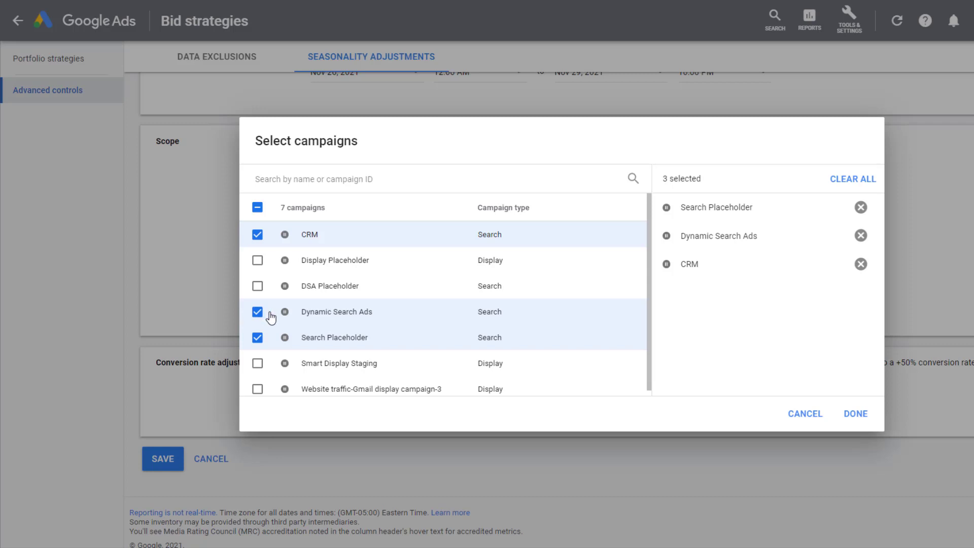
pyautogui.click(798, 420)
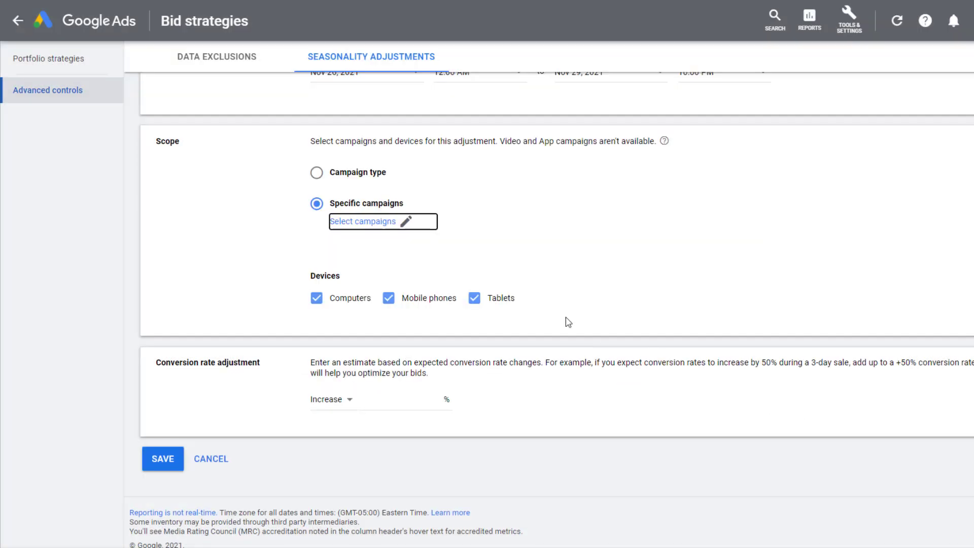
pyautogui.click(335, 179)
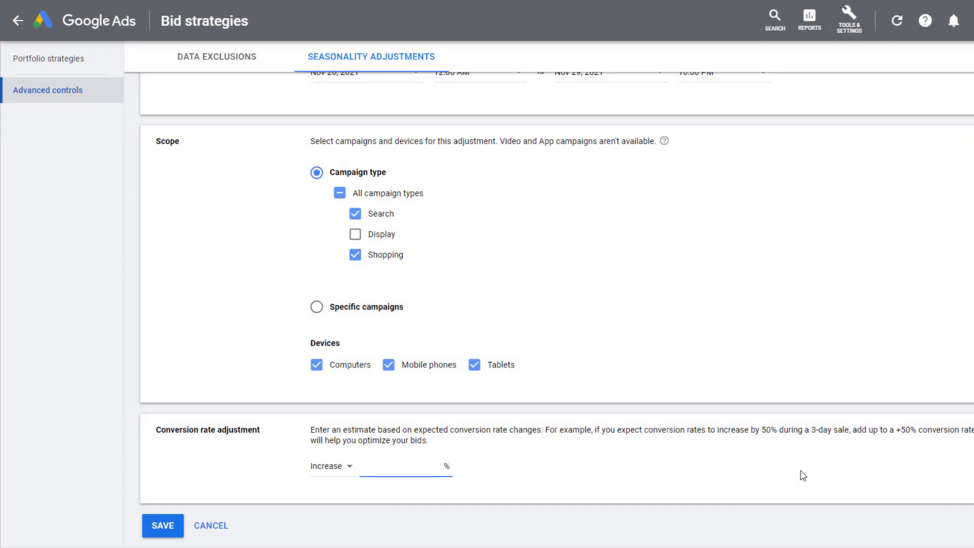
# Step: Enter a 60% conversion rate increase and bring up the save confirmation
pyautogui.write('60')
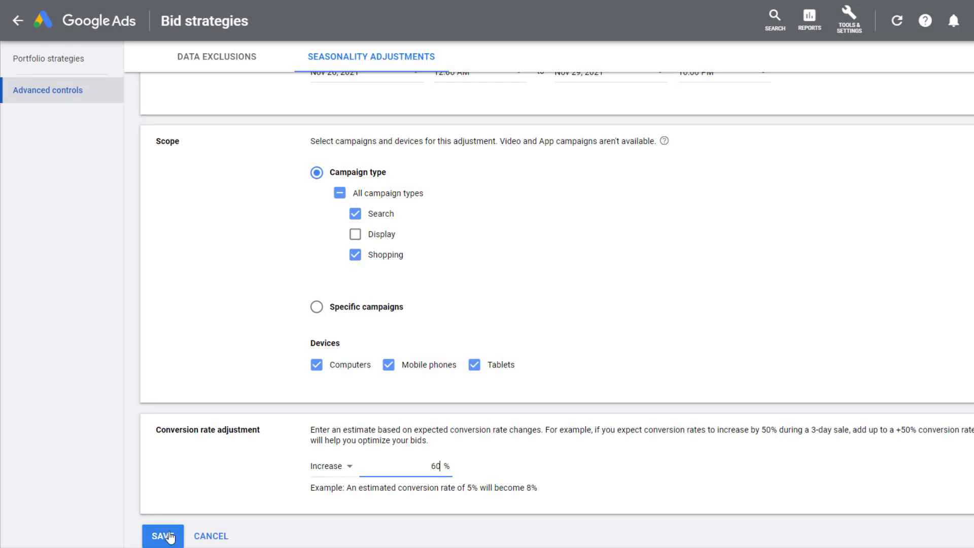
pyautogui.click(169, 537)
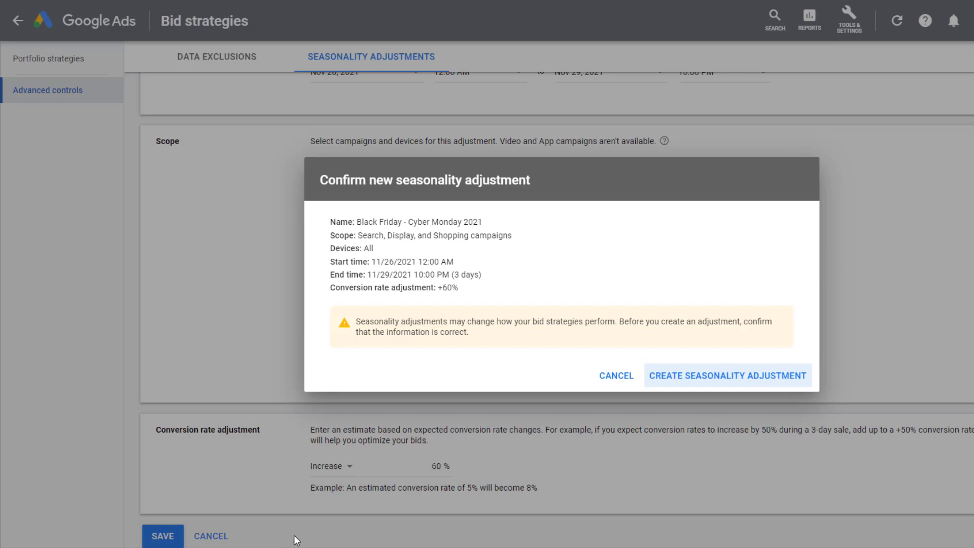
# Step: Create the adjustment, then select its row and reopen it in the edit form
pyautogui.click(750, 383)
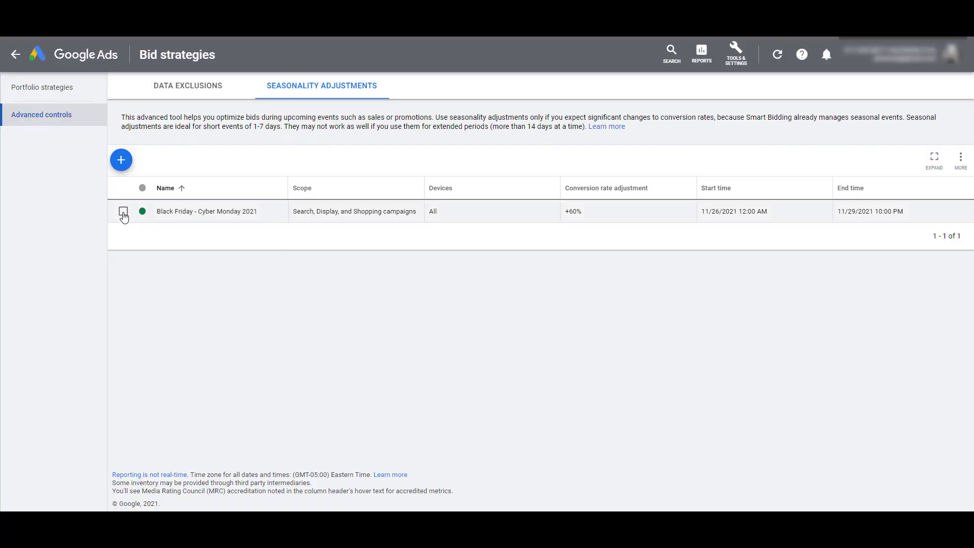
pyautogui.click(124, 212)
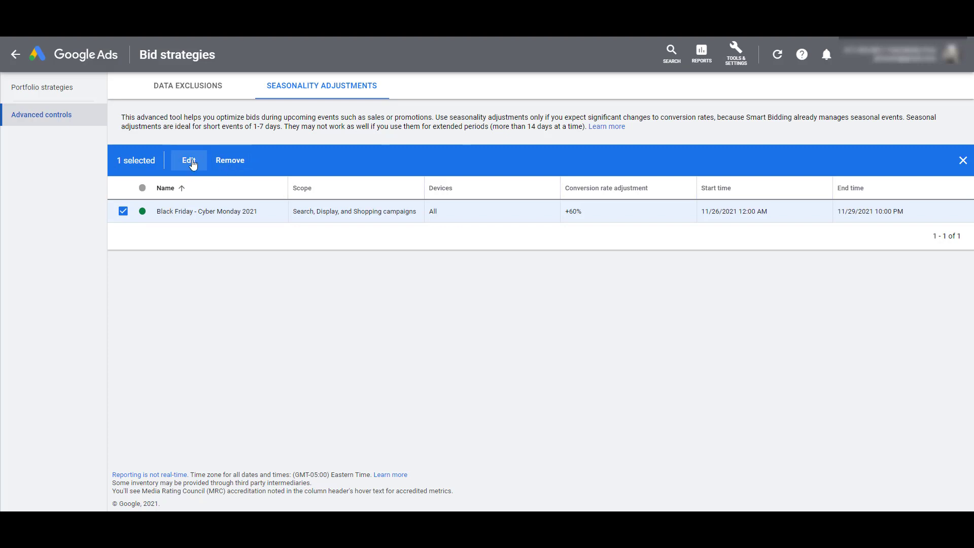
pyautogui.click(193, 163)
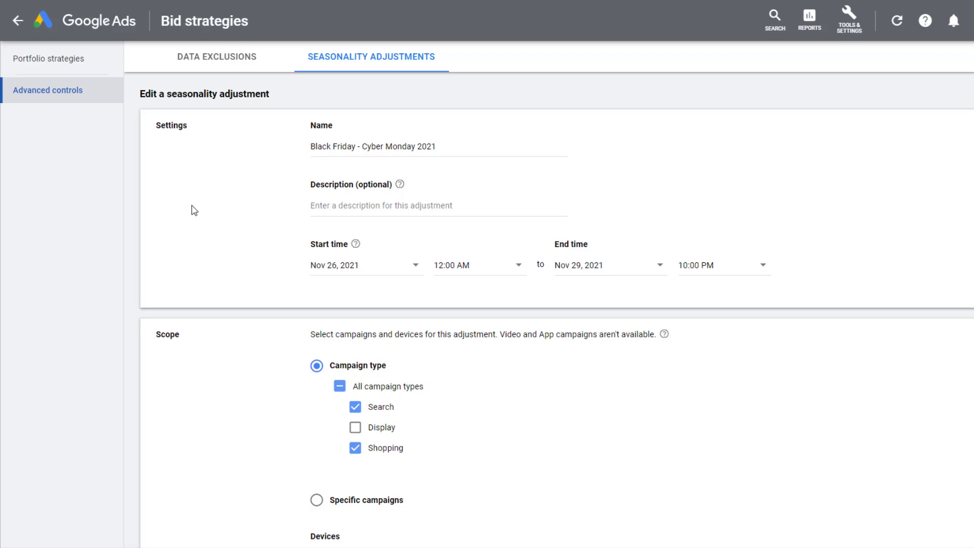
pyautogui.scroll(-5, 195, 210)
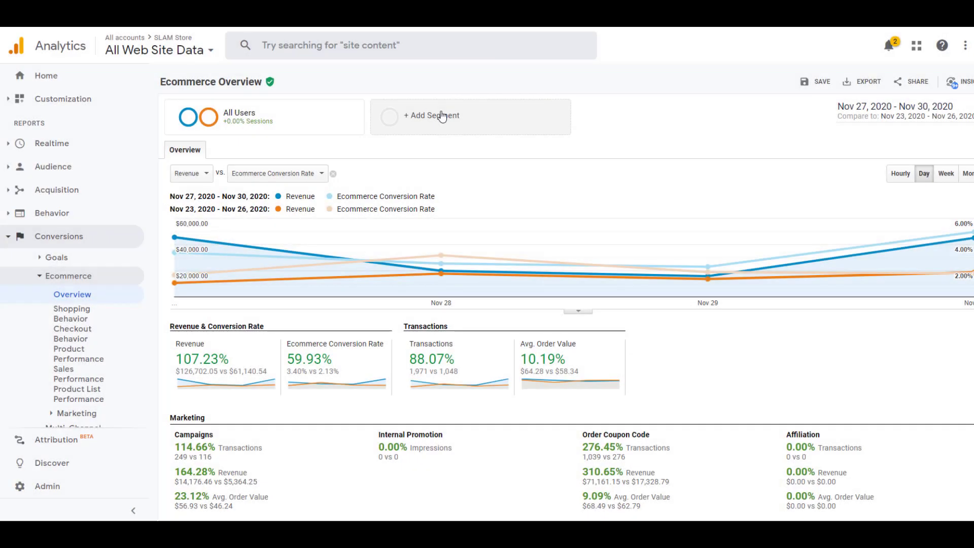
# Step: Apply the Mobile Traffic segment to Ecommerce Overview and remove All Users
pyautogui.click(441, 115)
pyautogui.click(882, 196)
pyautogui.write('mobile')
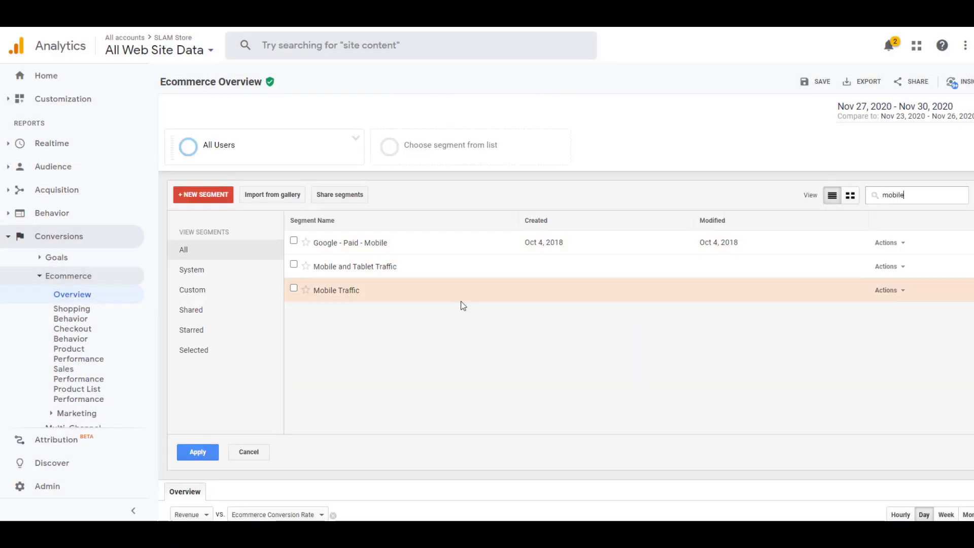
pyautogui.click(461, 300)
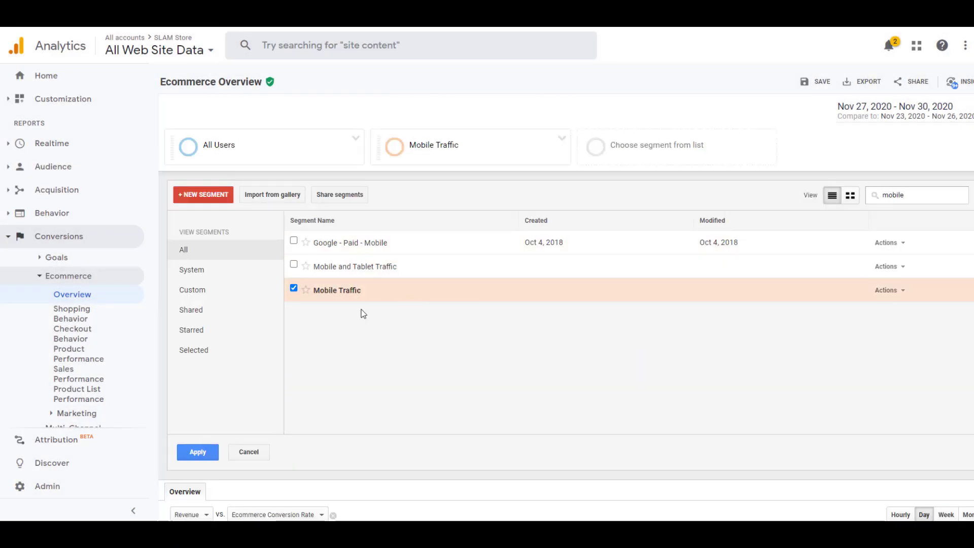
pyautogui.click(193, 457)
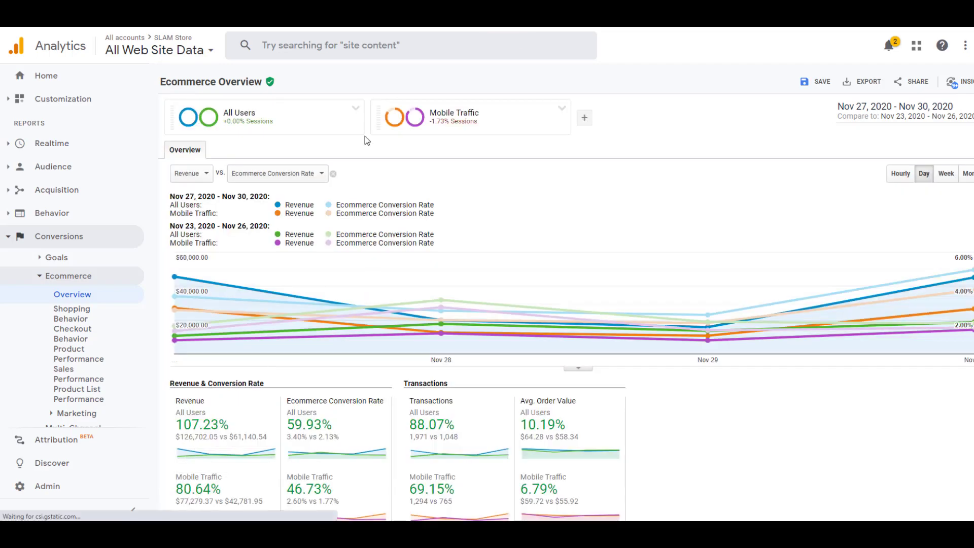
pyautogui.click(356, 109)
pyautogui.click(376, 157)
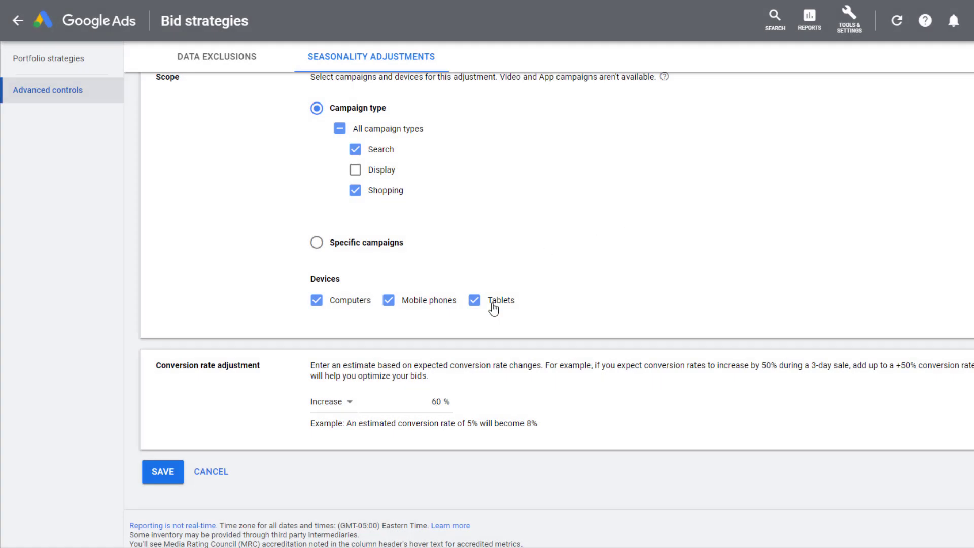
# Step: Untick Tablets and Computers, and change the conversion rate increase from 60% to 47%
pyautogui.click(493, 307)
pyautogui.click(326, 302)
pyautogui.doubleClick(402, 403)
pyautogui.write('47')
pyautogui.click(743, 434)
# Step: Re-tick Tablets and Computers so all three devices, including mobile phones, are covered
pyautogui.click(473, 303)
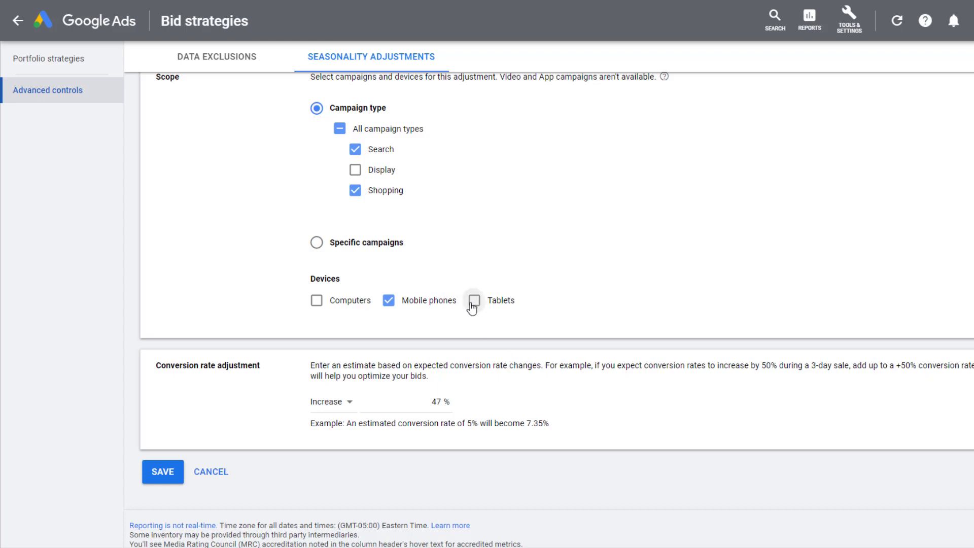
pyautogui.click(338, 304)
# Step: Set the Black Friday adjustment to a 60% increase and save the seasonality adjustment
pyautogui.click(342, 404)
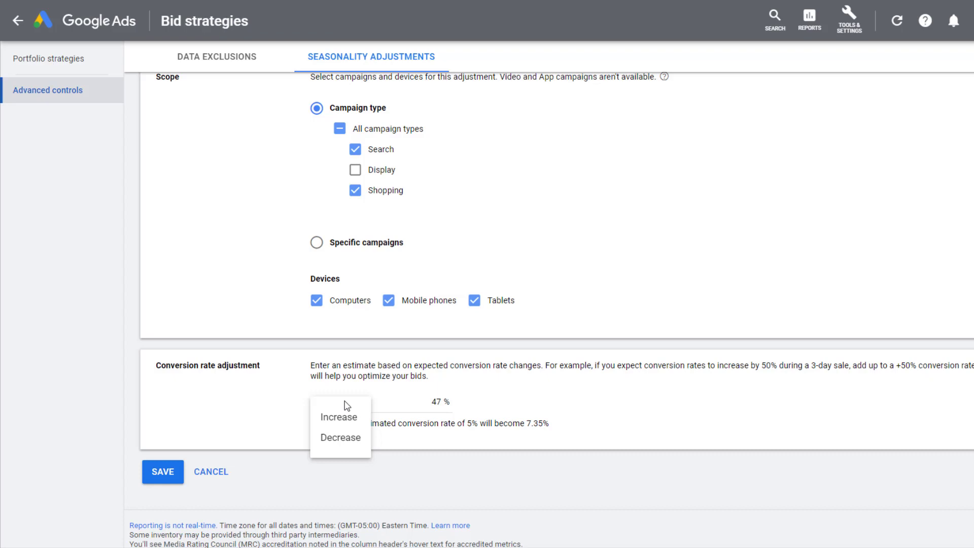
pyautogui.click(344, 436)
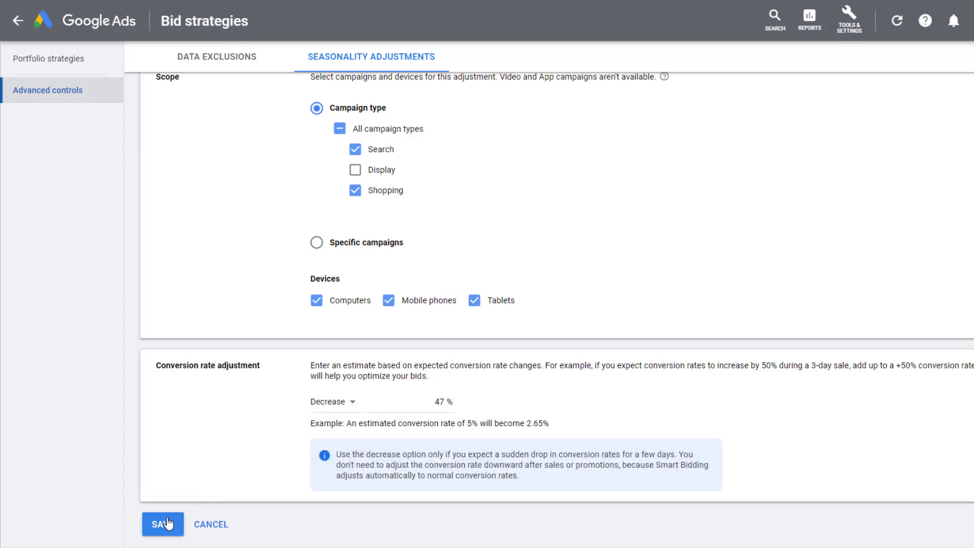
pyautogui.click(328, 404)
pyautogui.click(329, 416)
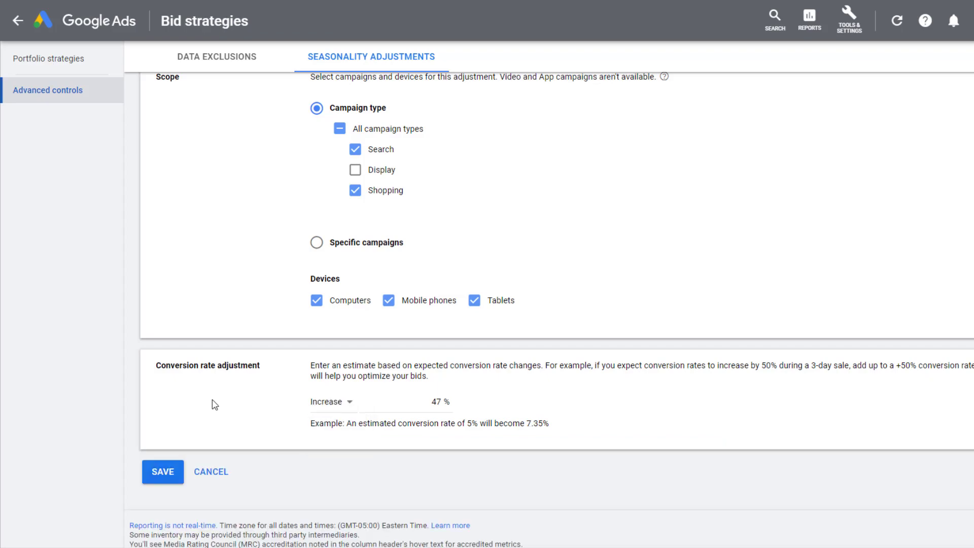
pyautogui.doubleClick(404, 402)
pyautogui.write('60')
pyautogui.click(404, 434)
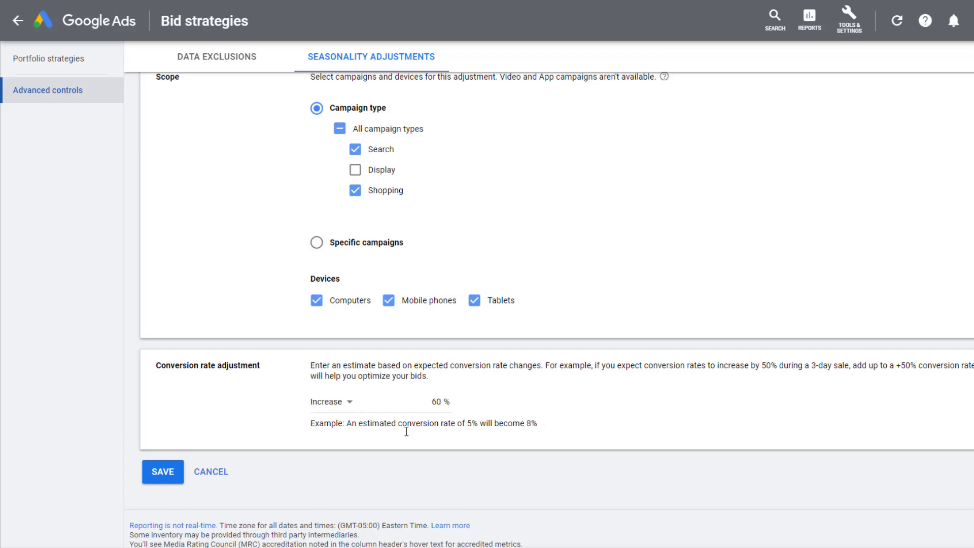
pyautogui.click(162, 472)
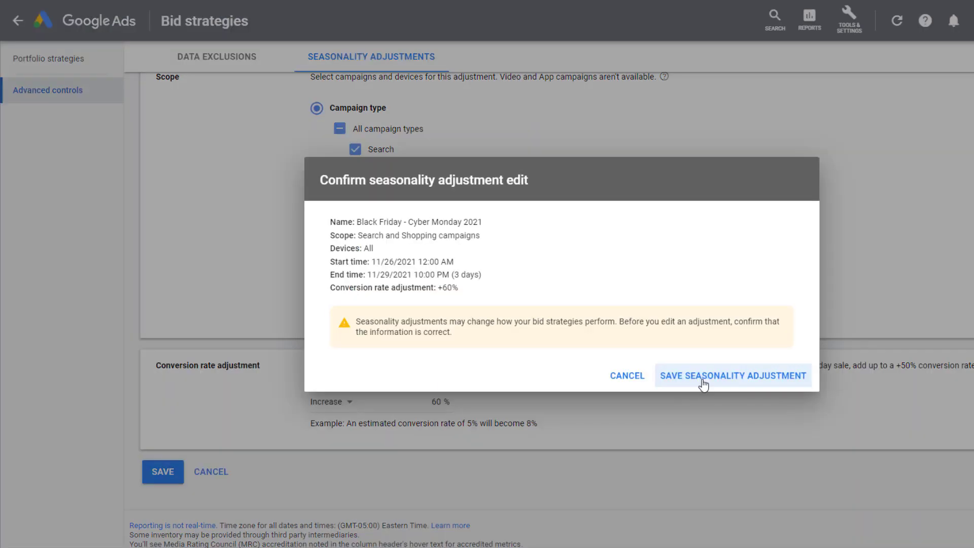
pyautogui.click(703, 384)
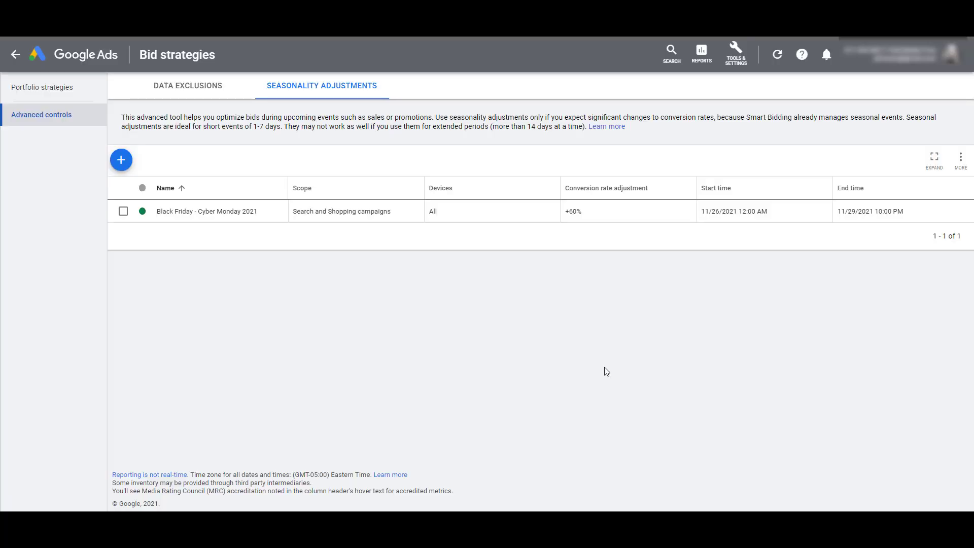